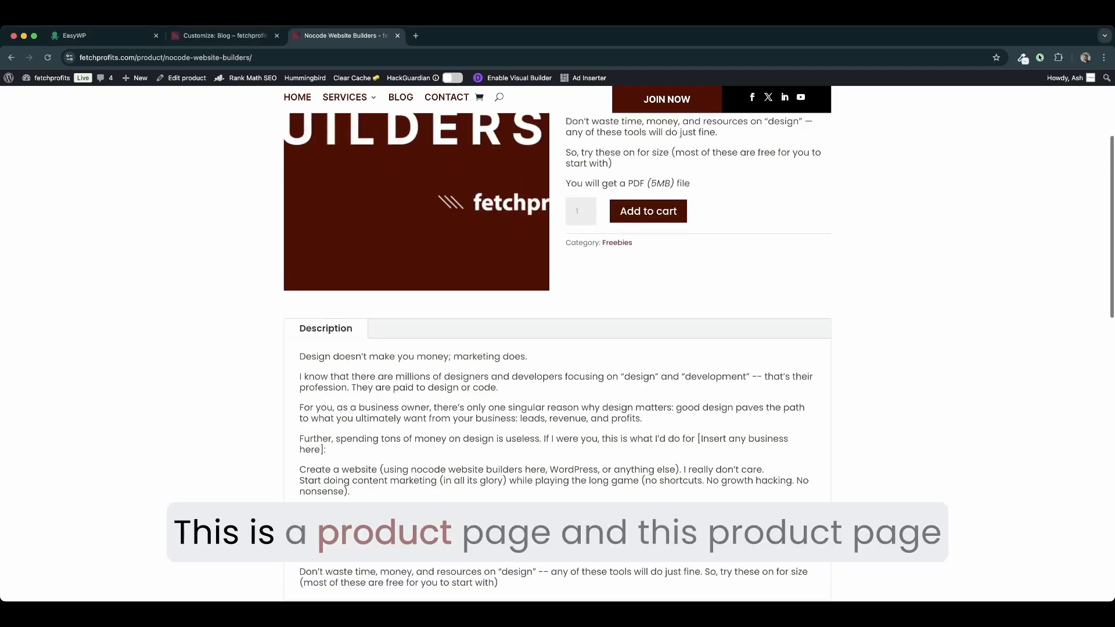
scroll(558, 348, "up", 3)
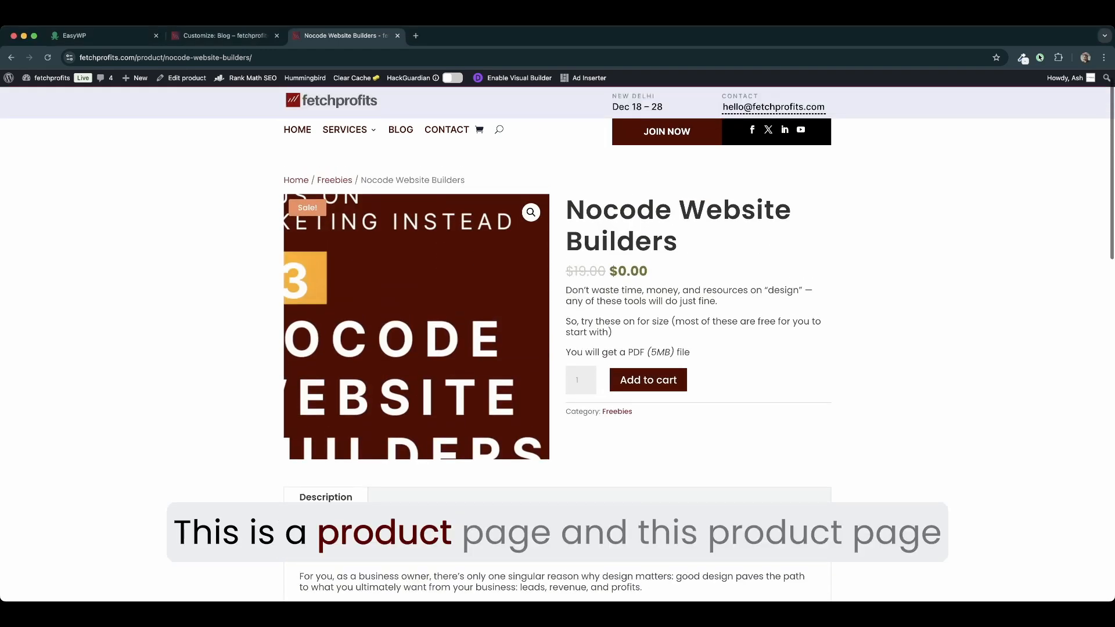
scroll(558, 348, "down", 3)
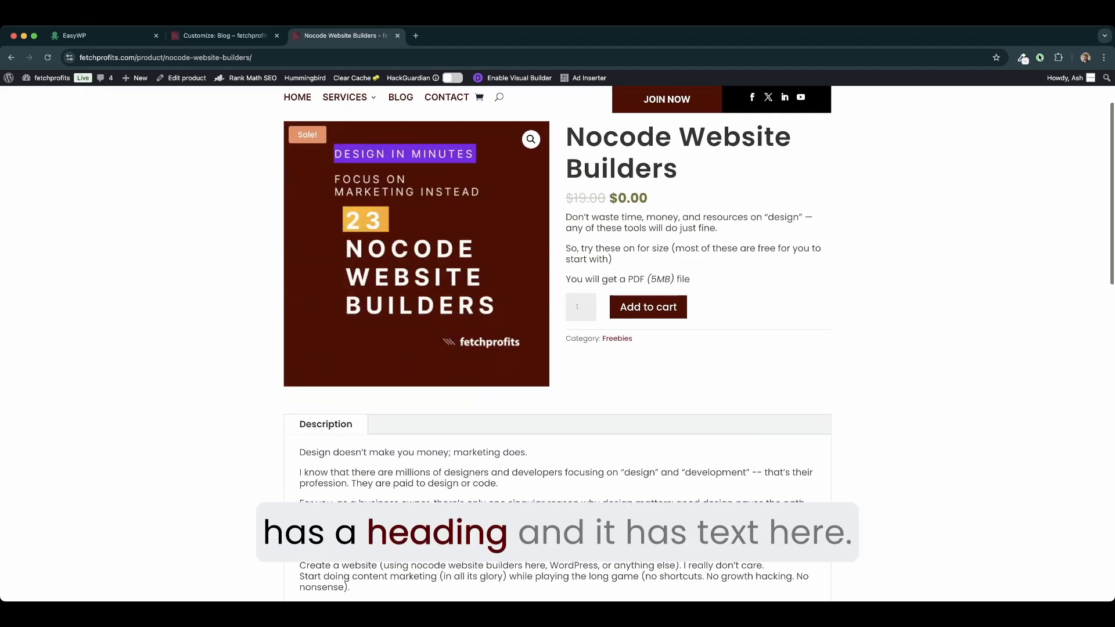
scroll(441, 250, "down", 2)
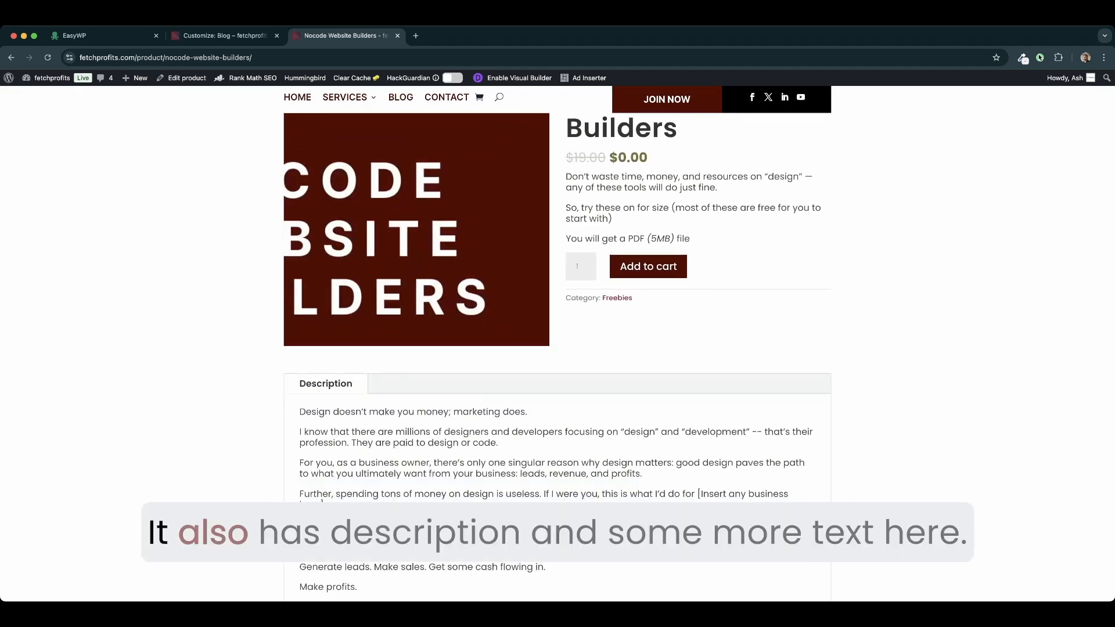
scroll(442, 250, "down", 5)
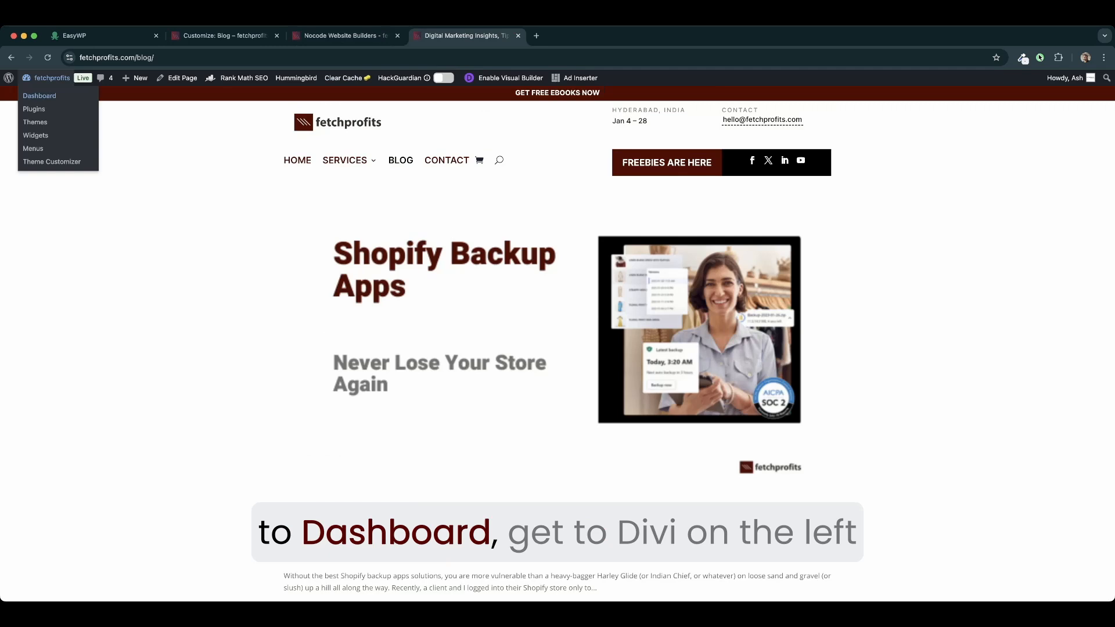
From the site's dashboard, open the Typography section under General Settings in Divi's Theme Customizer
left_click(42, 95)
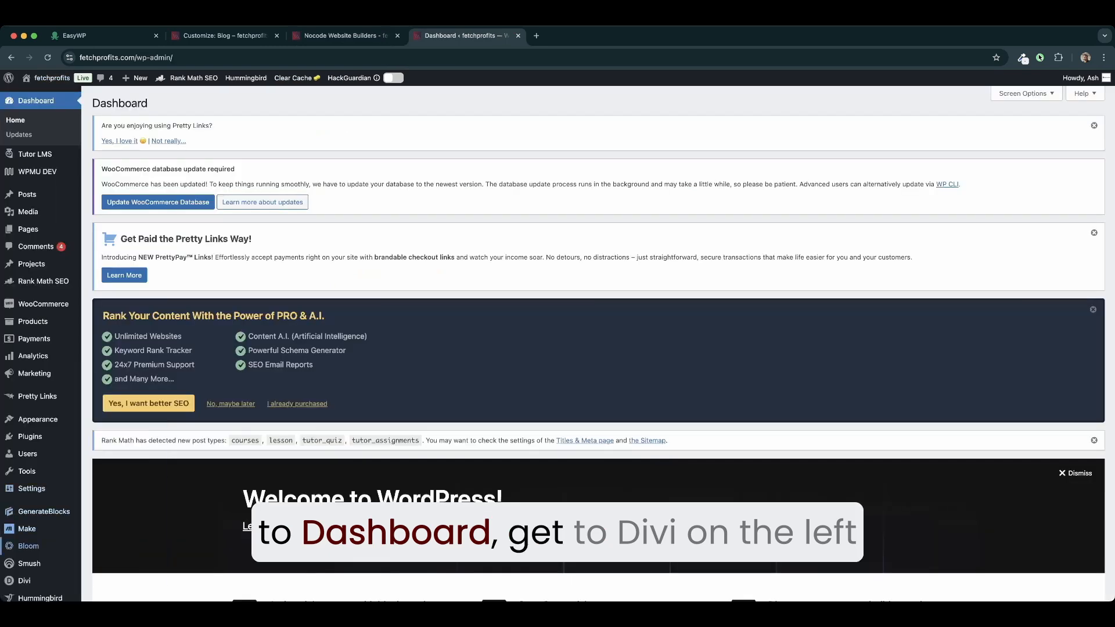
mouse_move(25, 581)
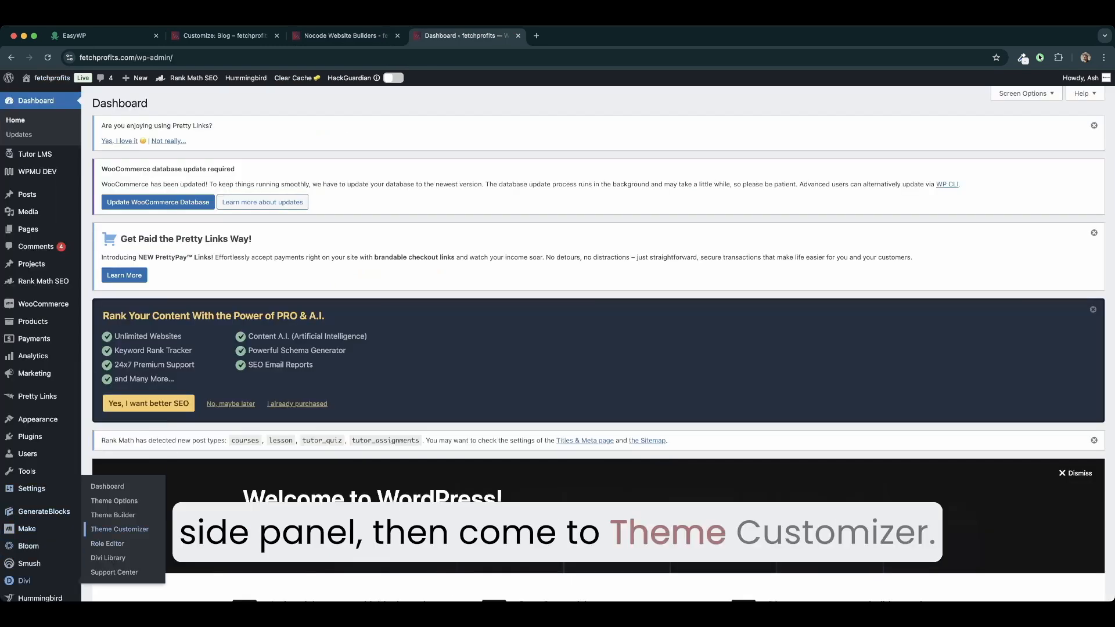
left_click(120, 530)
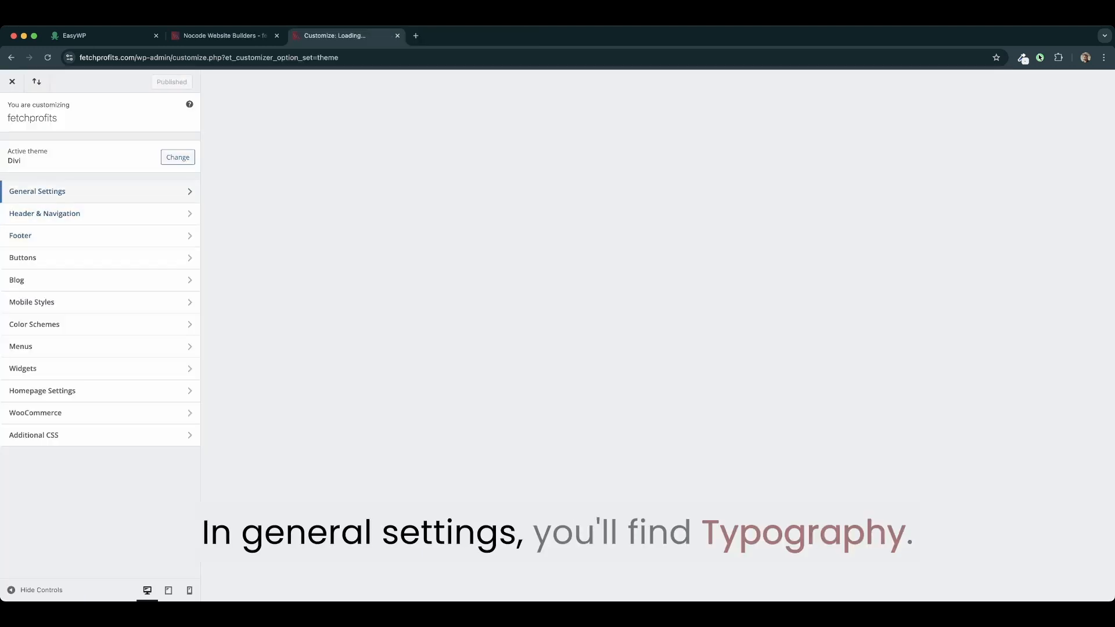
left_click(35, 189)
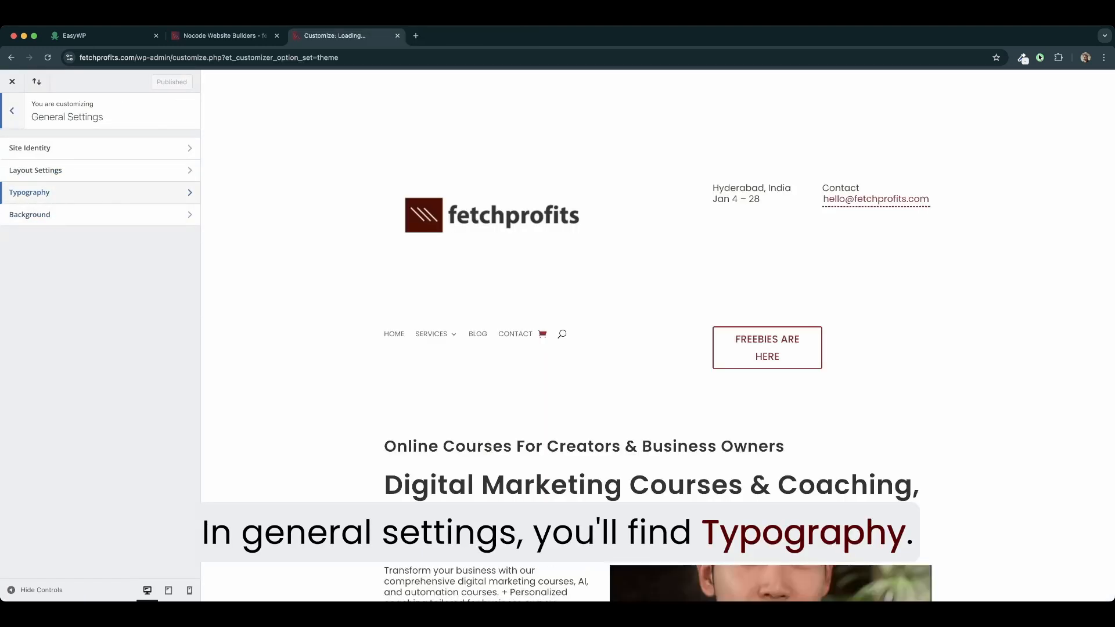
left_click(35, 193)
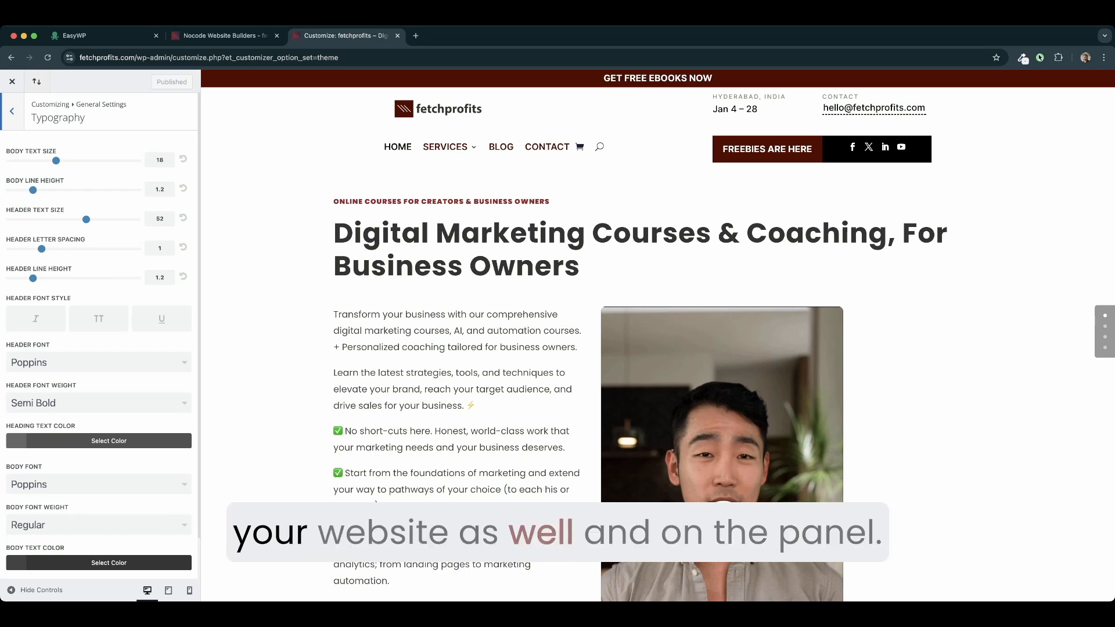
Try a body text size of 22 and return it to 18
scroll(657, 337, "down", 1)
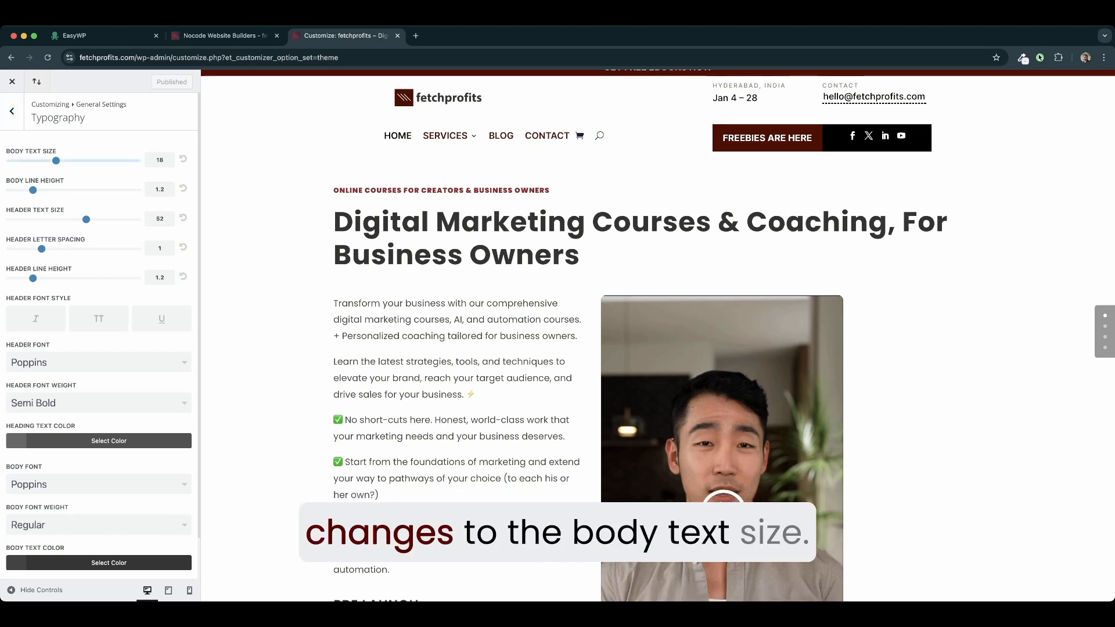
left_click_drag(56, 161, 79, 161)
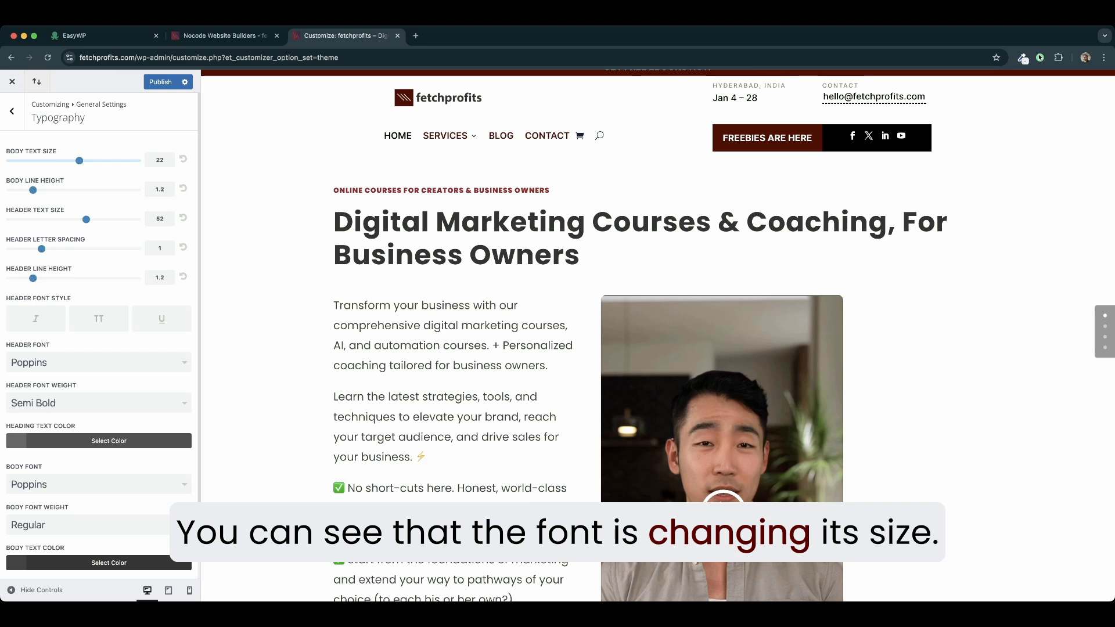
key("Left")
key("Left")
key("Left")
key("Left")
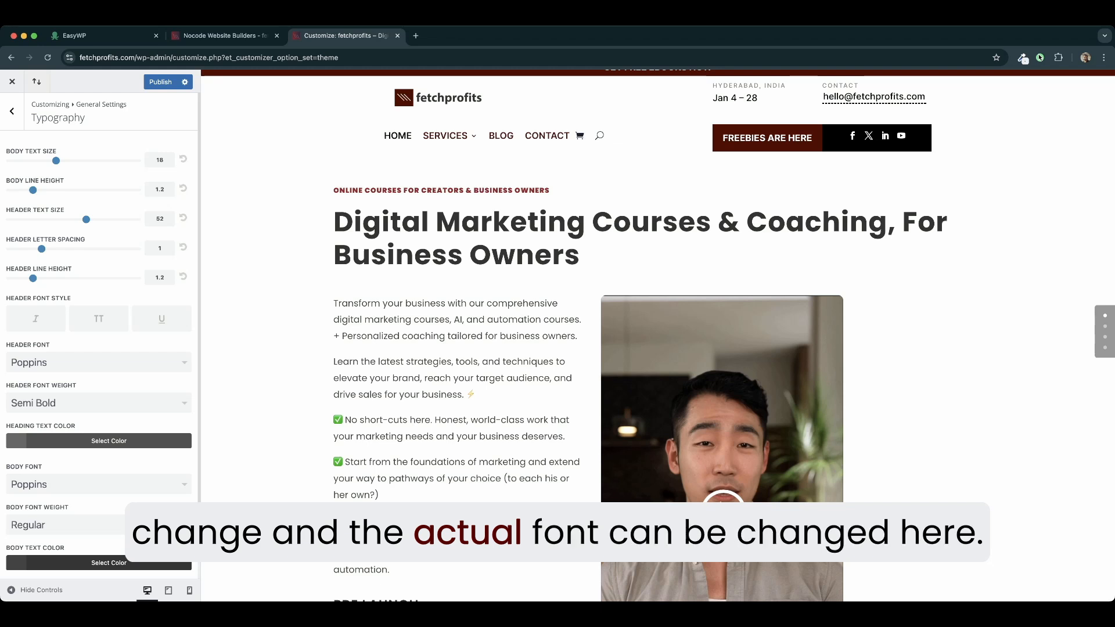
Choose Poppins as the header font and publish the typography settings
left_click(99, 362)
scroll(99, 423, "down", 15)
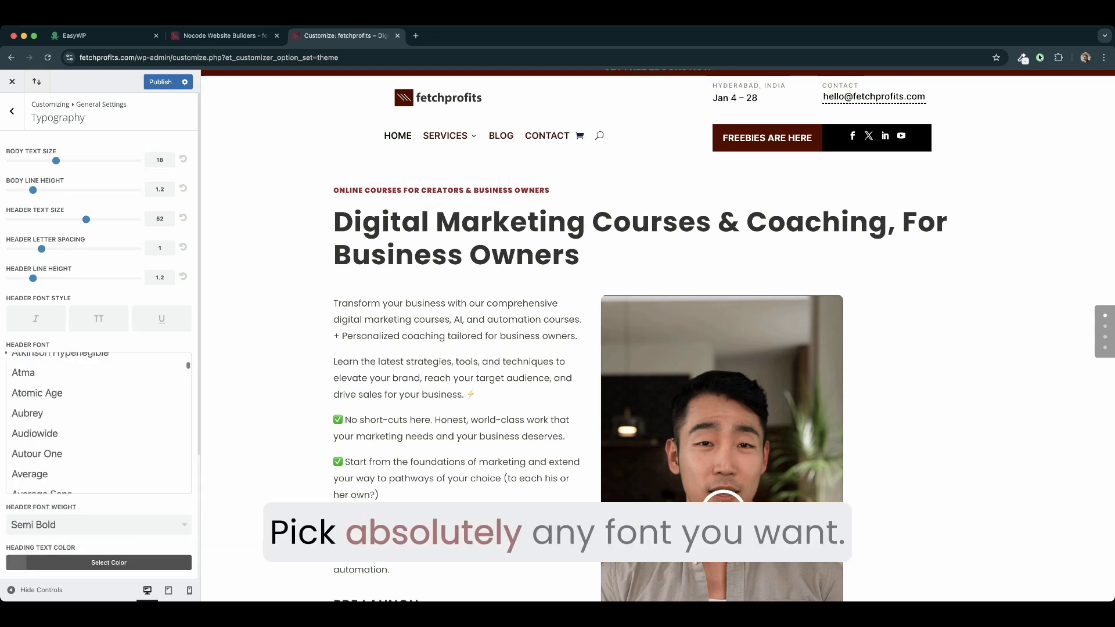
scroll(99, 427, "down", 5)
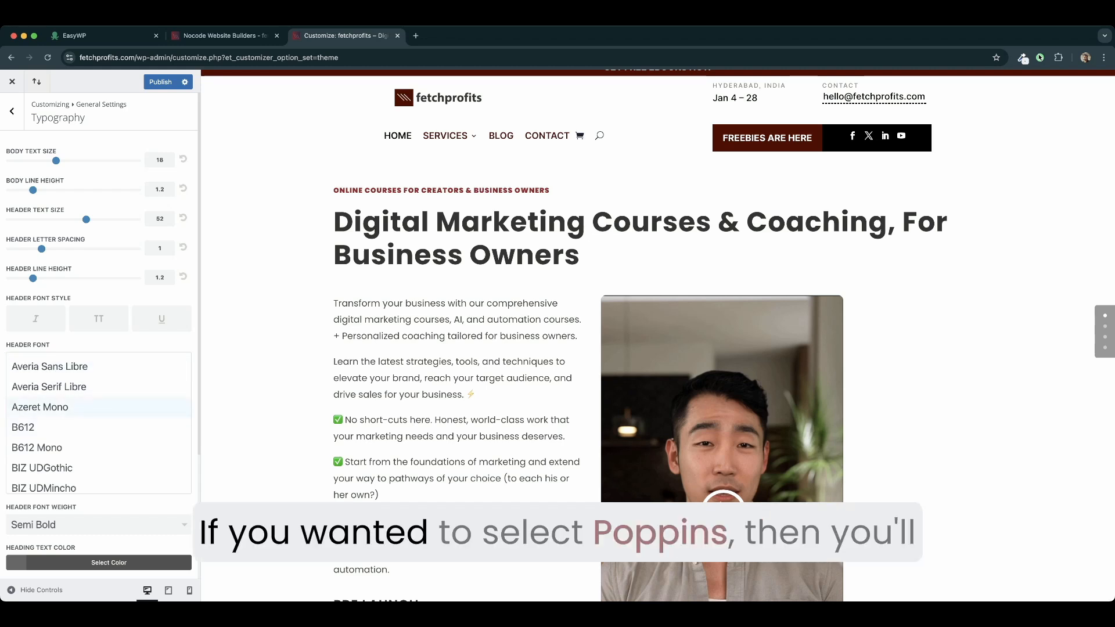
scroll(99, 423, "down", 3)
scroll(98, 423, "up", 1)
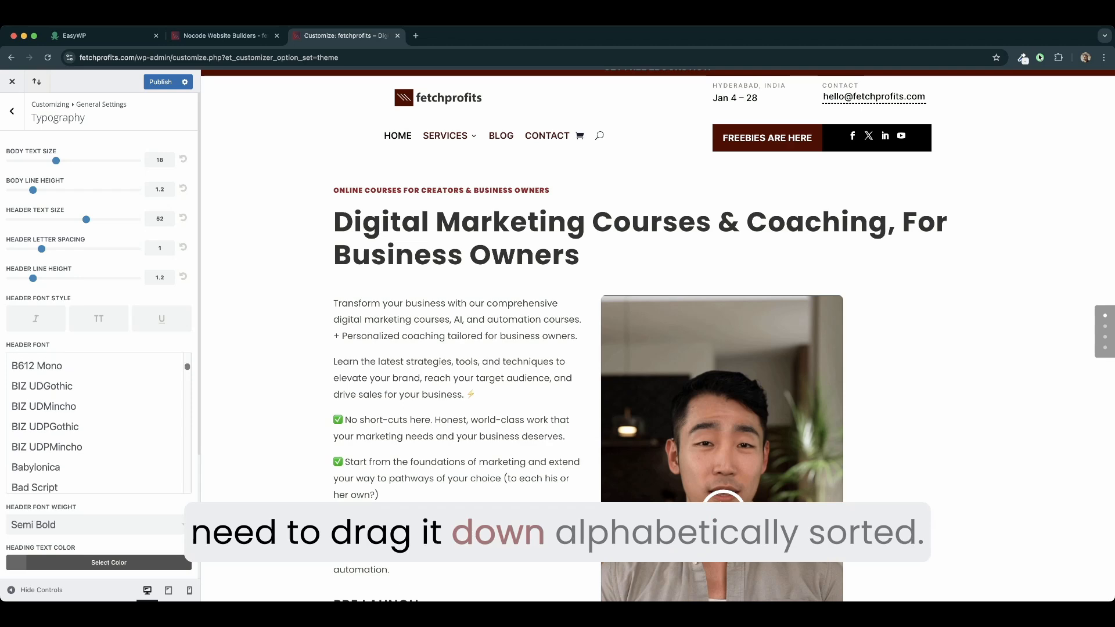
left_click_drag(187, 367, 187, 456)
left_click(34, 471)
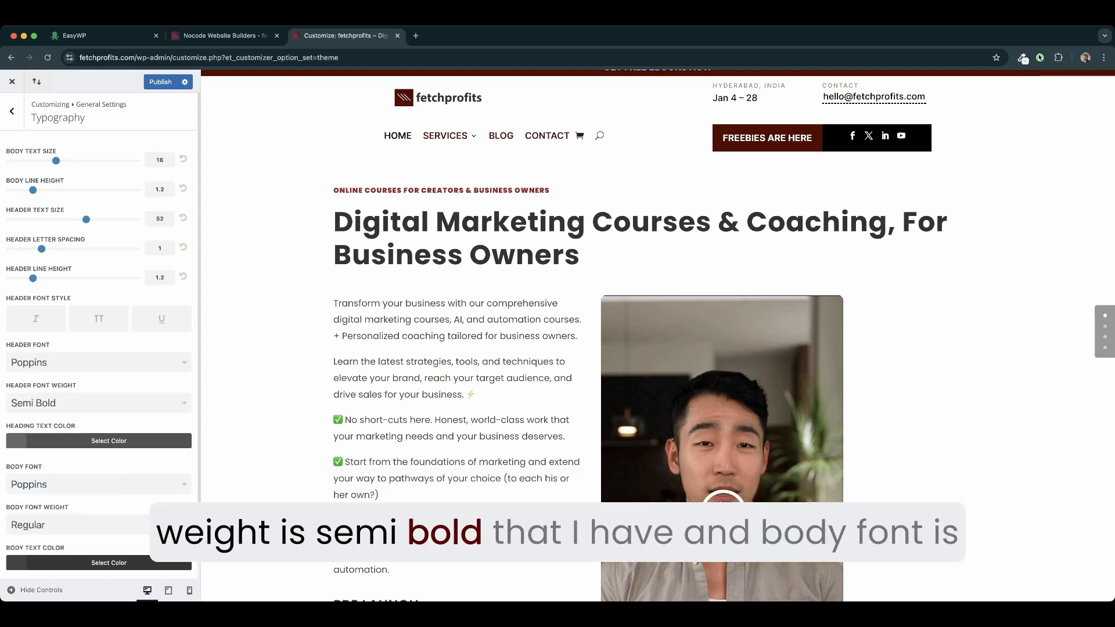
scroll(98, 349, "down", 1)
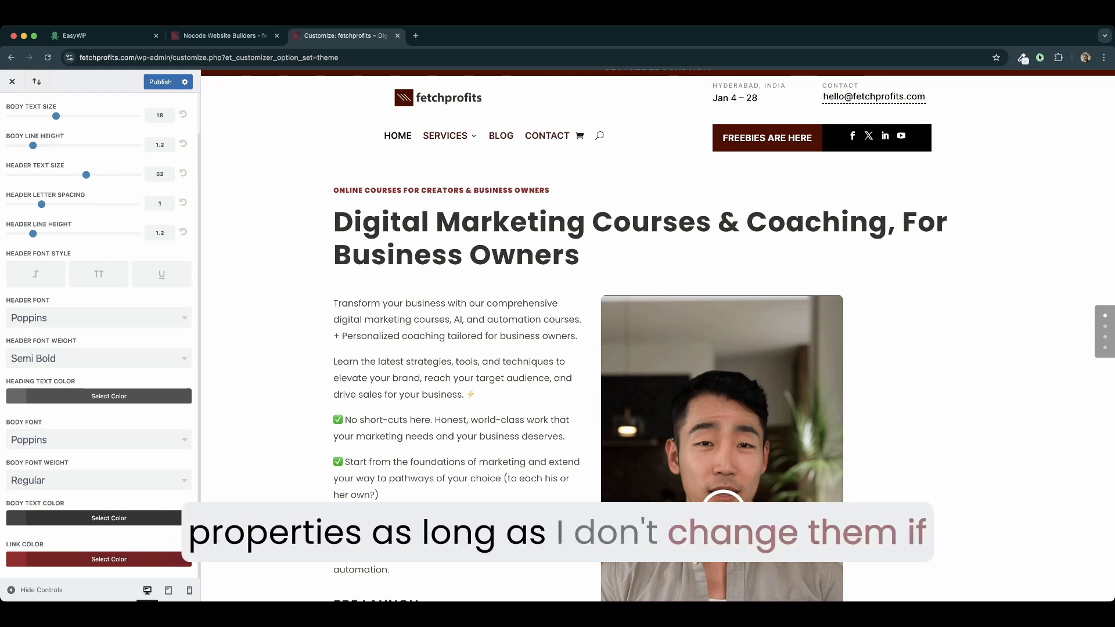
left_click(160, 82)
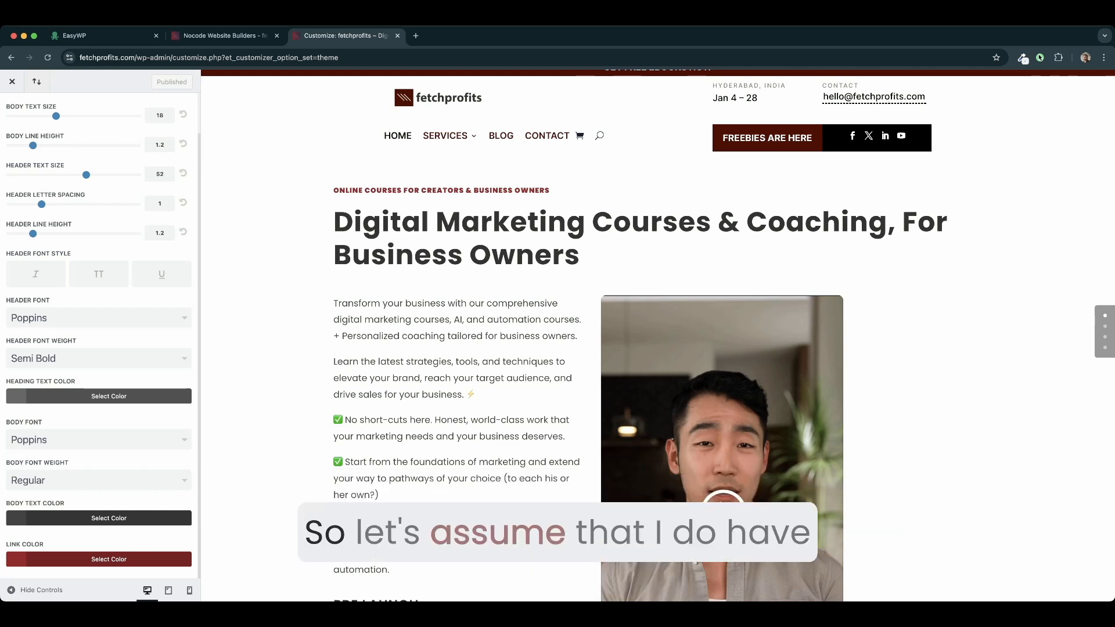
Go to the open Nocode Website Builders product page and enable the Visual Builder for it
left_click(225, 36)
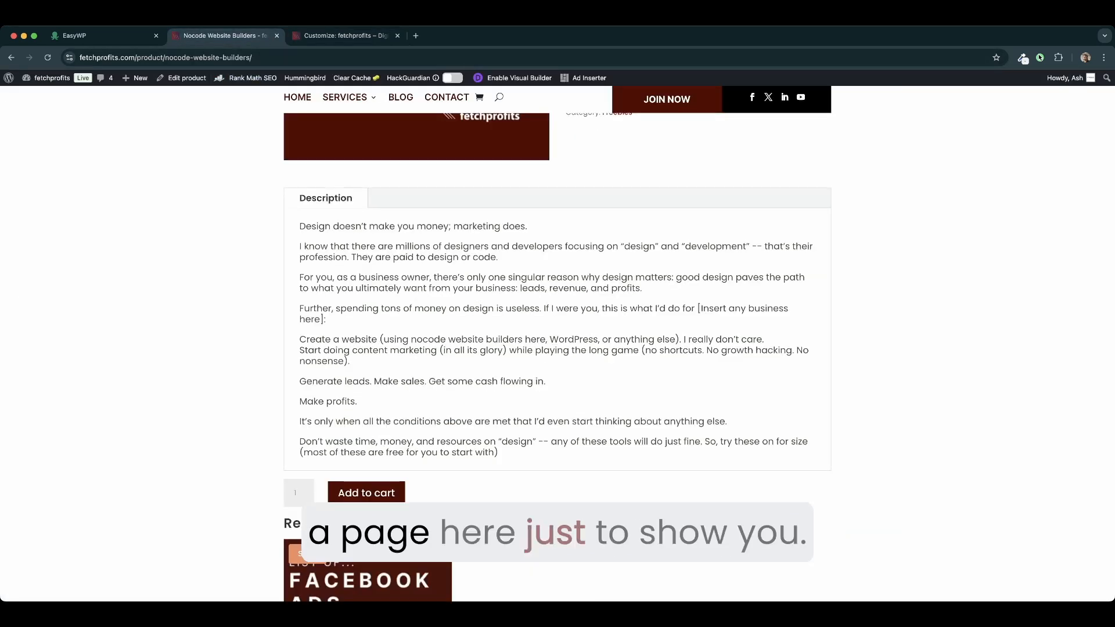
scroll(557, 349, "up", 4)
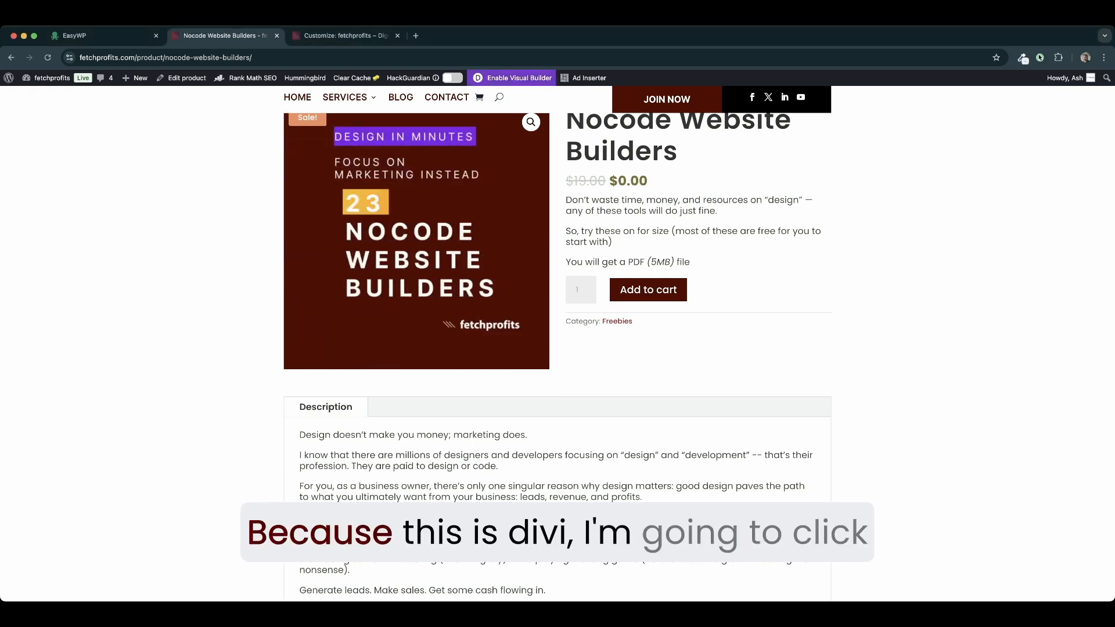
left_click(514, 78)
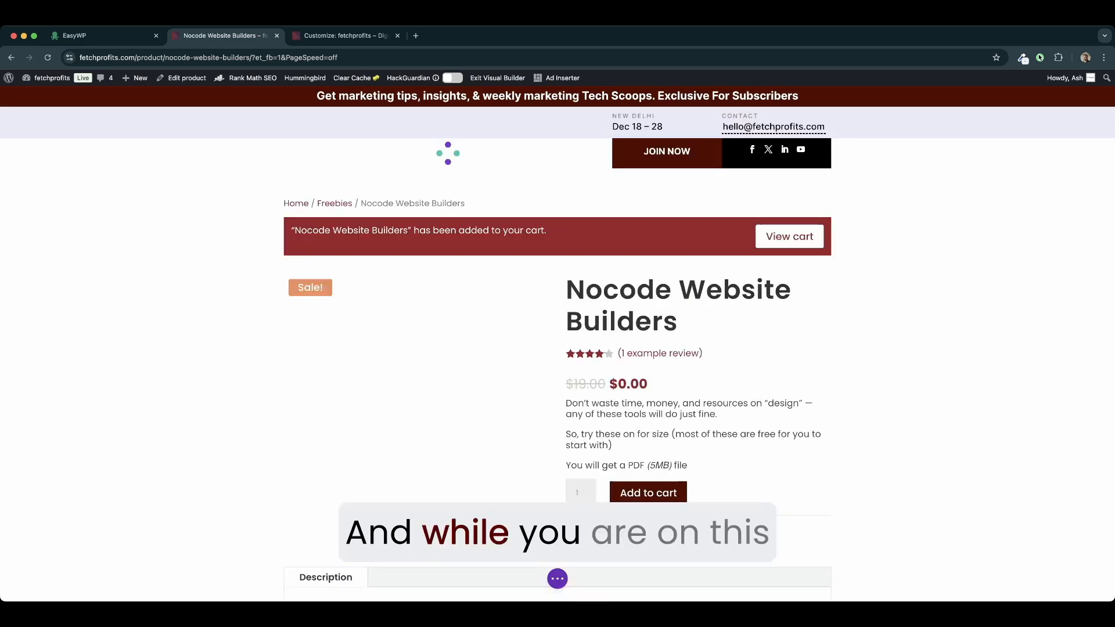
Set the product title's heading level to H2 and view its font choices, leaving the title font at Default
scroll(697, 303, "down", 2)
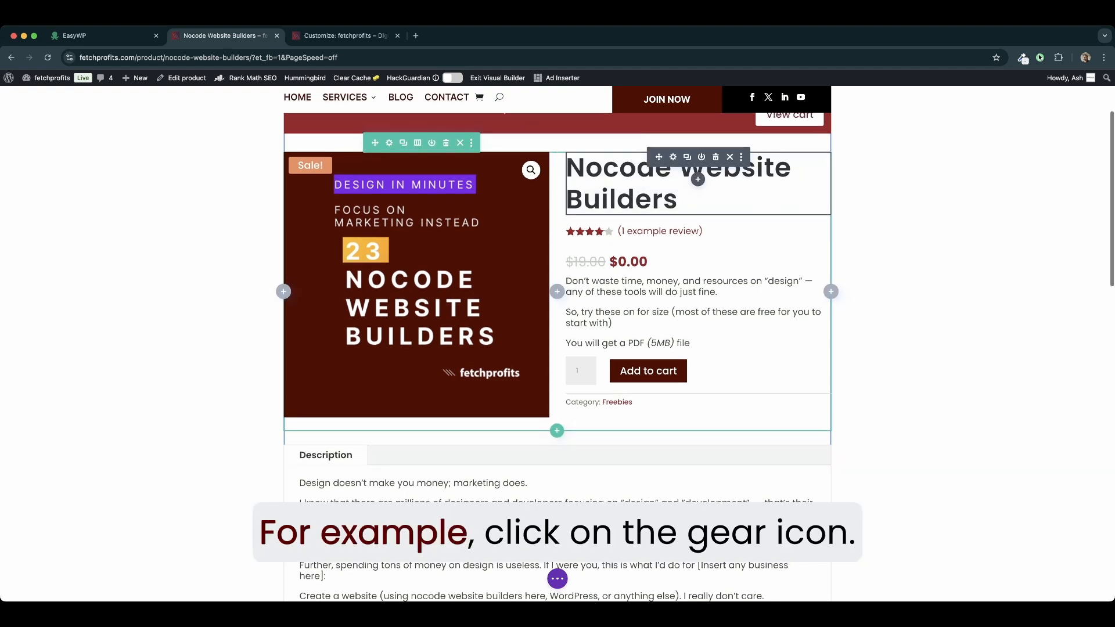
left_click(674, 155)
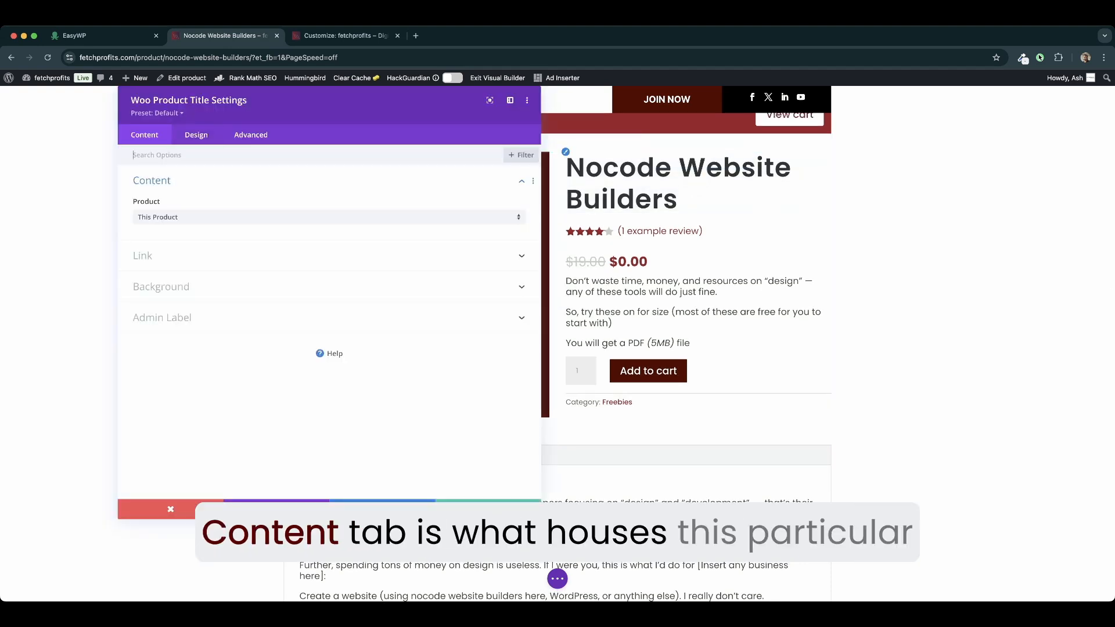
left_click(195, 135)
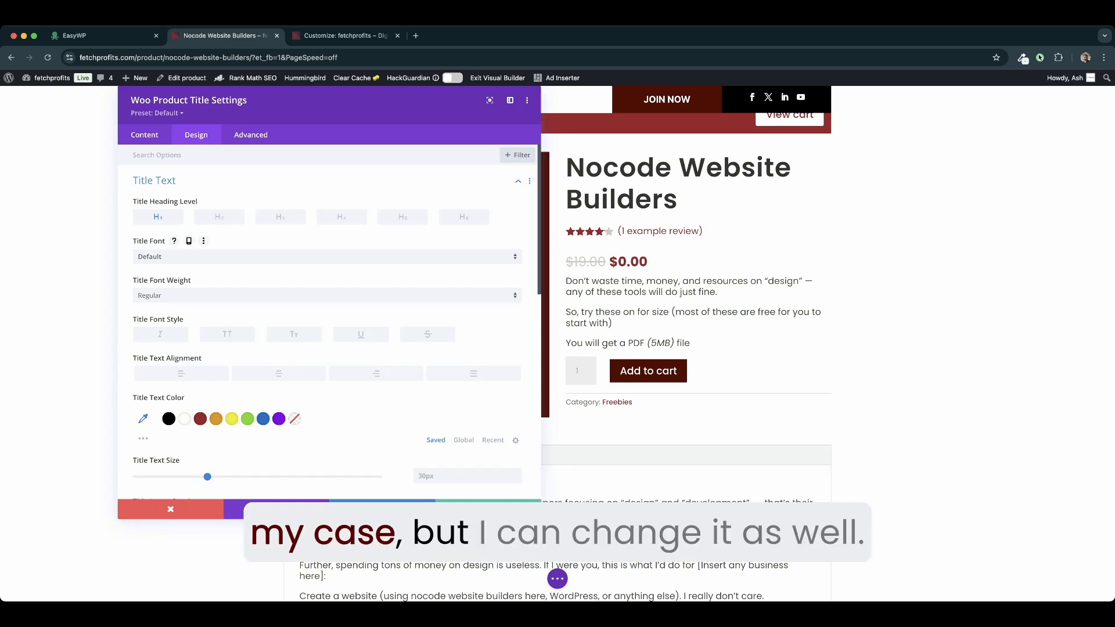
left_click(219, 217)
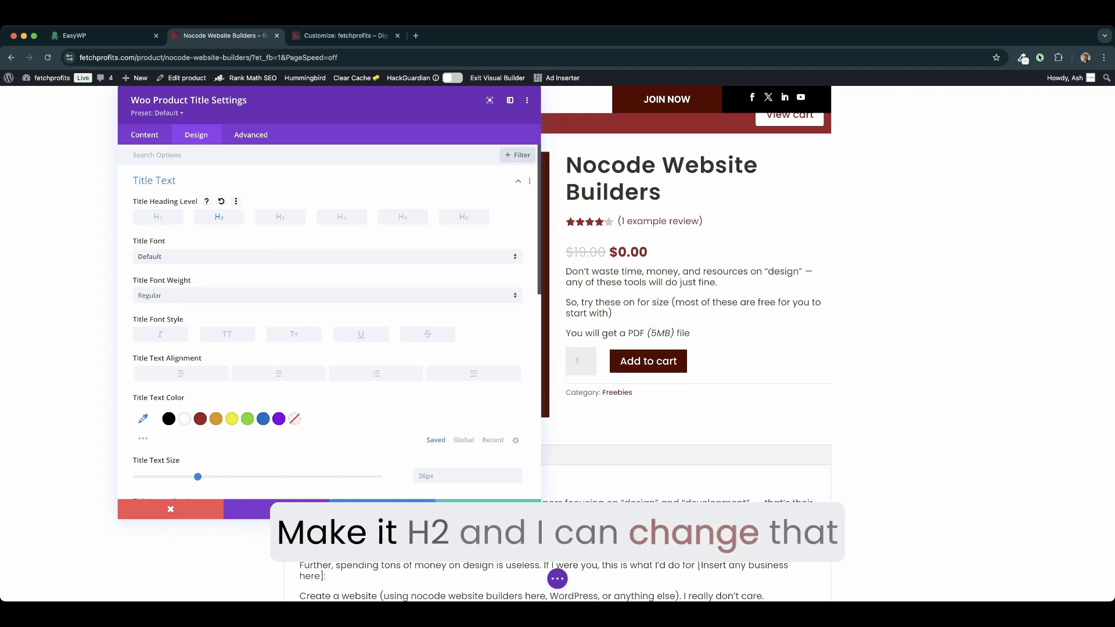
left_click(325, 256)
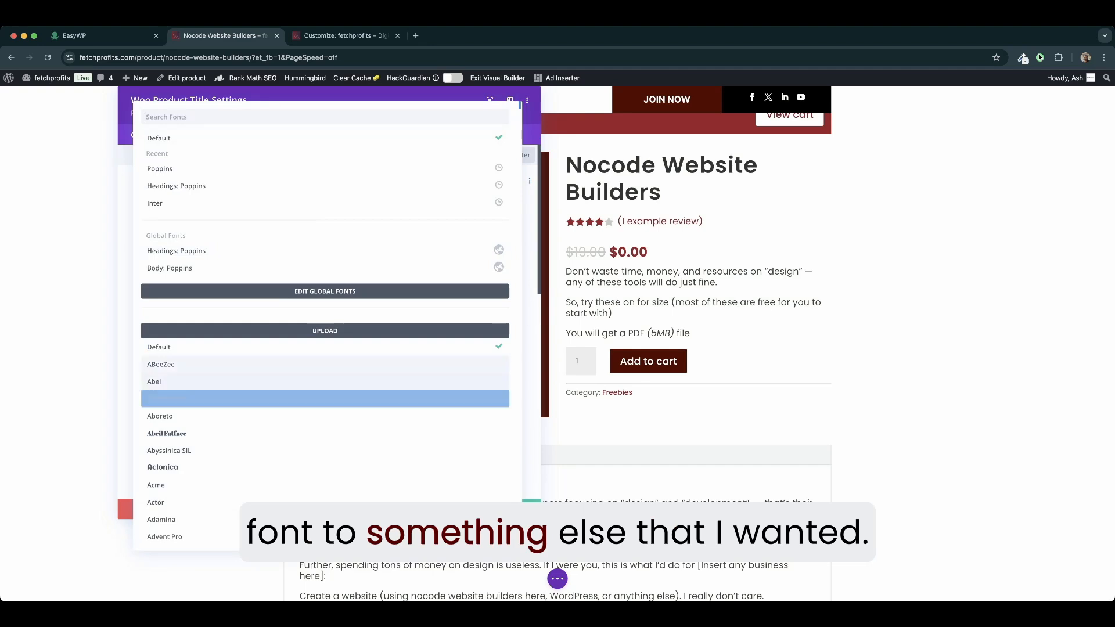
key("Escape")
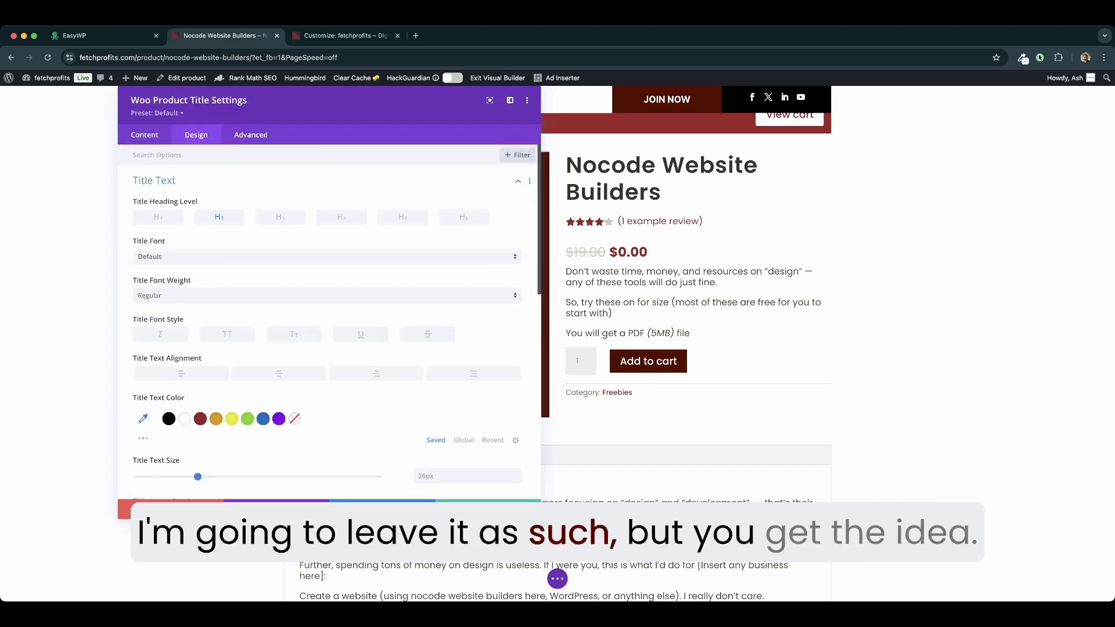
key("Escape")
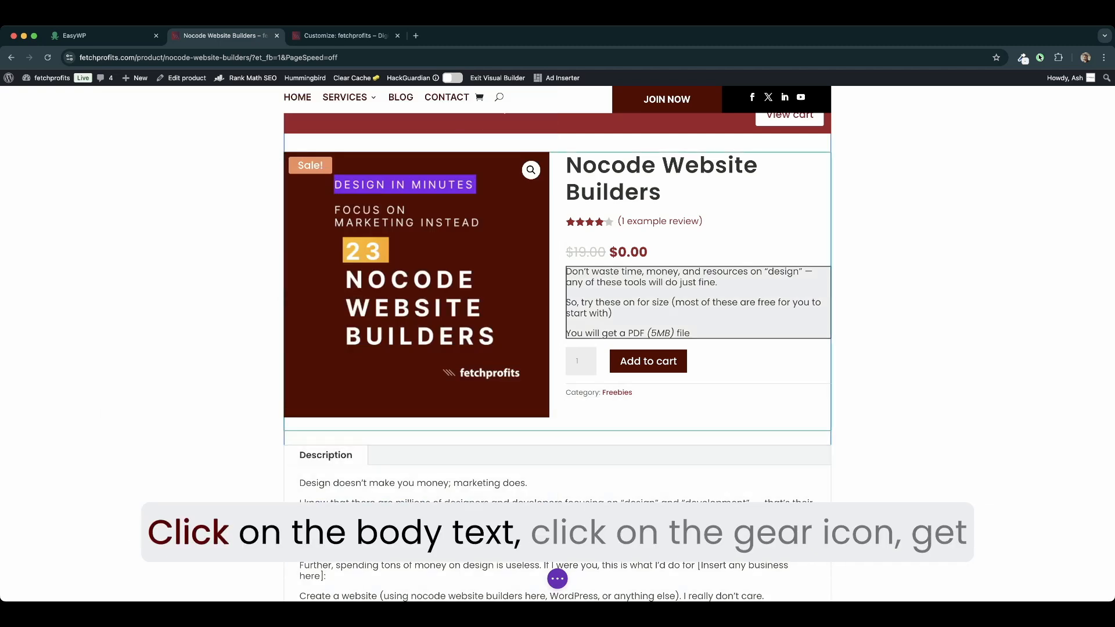
In the design settings of the short product description below the price, set the text font weight to Semi Bold
left_click(698, 302)
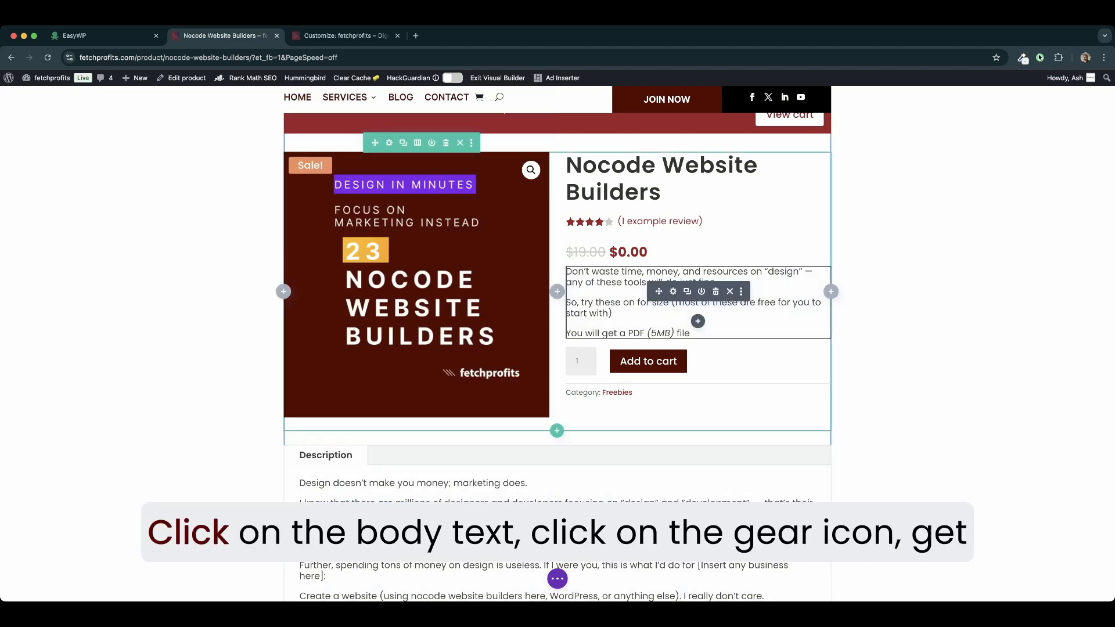
left_click(672, 291)
left_click(196, 135)
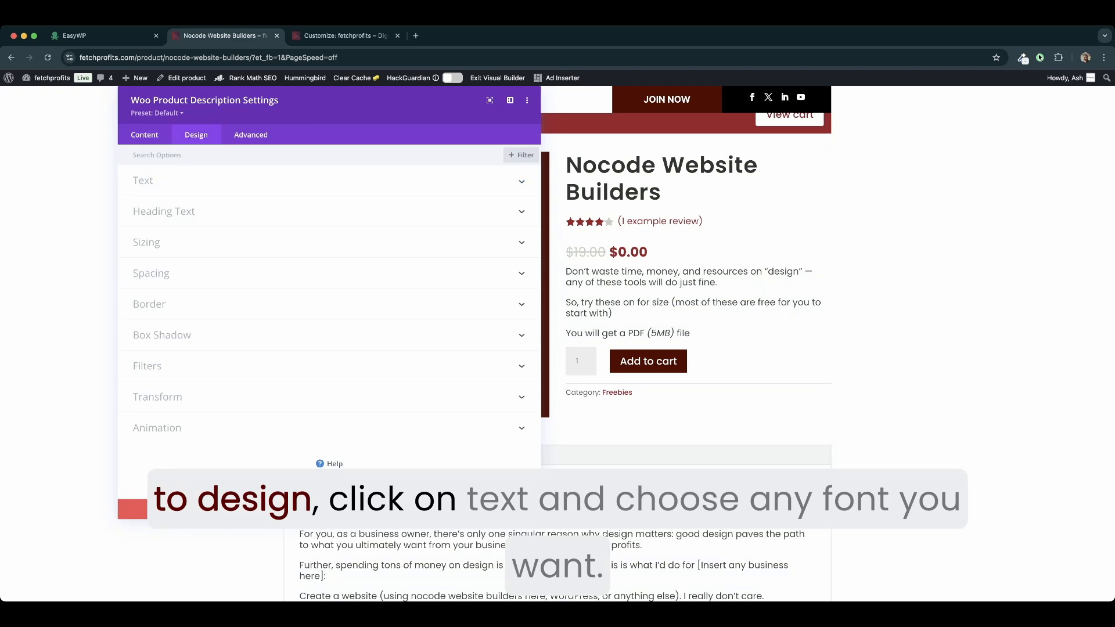
left_click(143, 180)
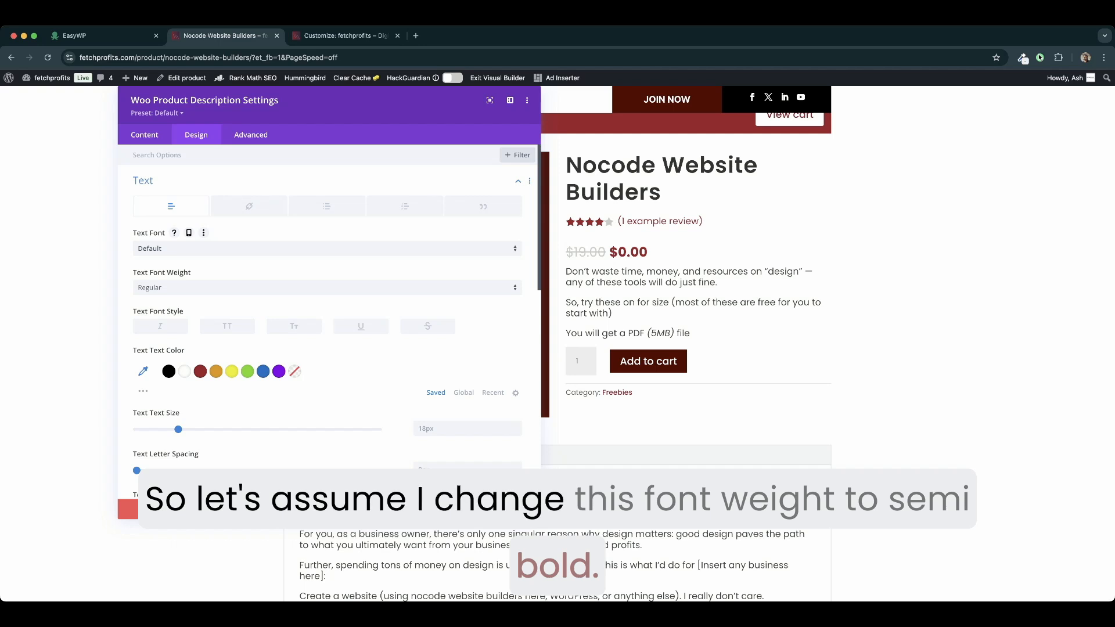
left_click(327, 288)
left_click(327, 397)
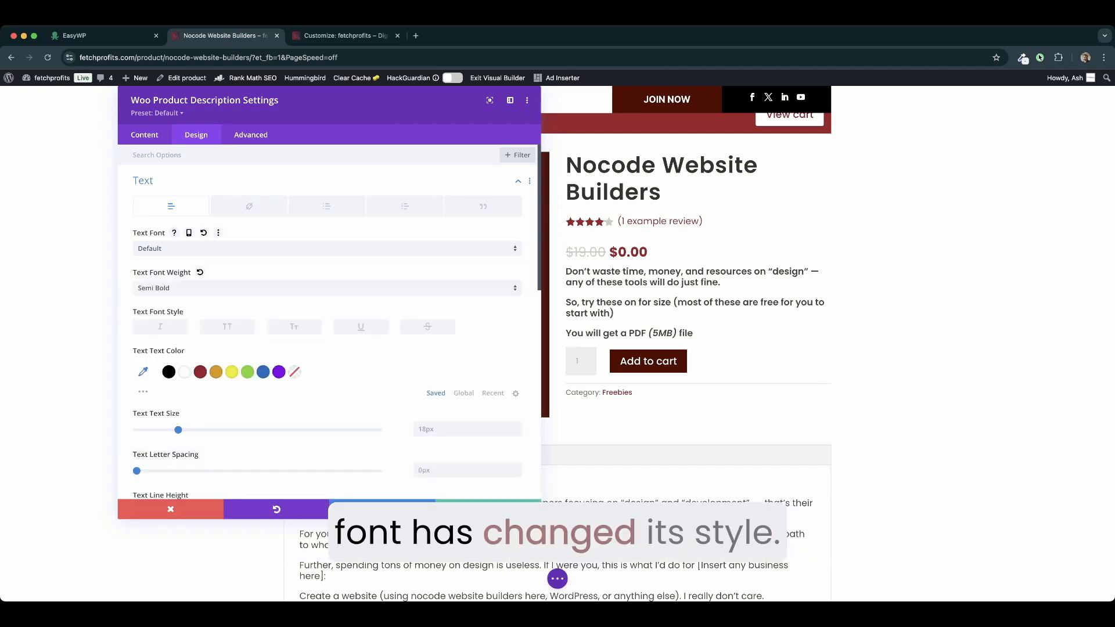
Set the short product description's text font weight back to Regular and save the module's changes
left_click(327, 288)
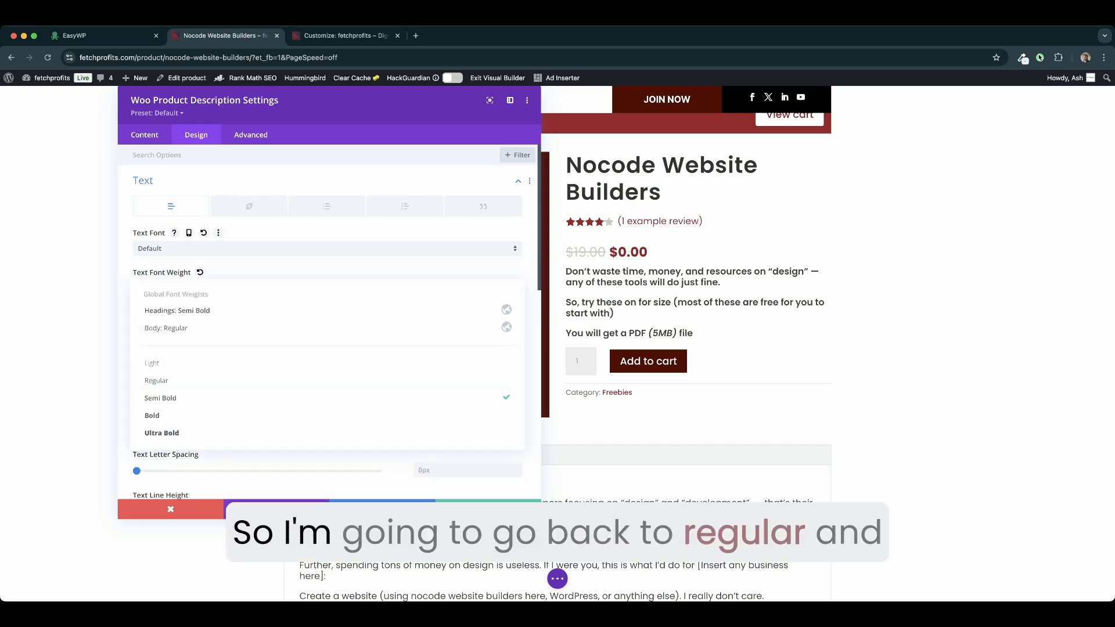
left_click(327, 378)
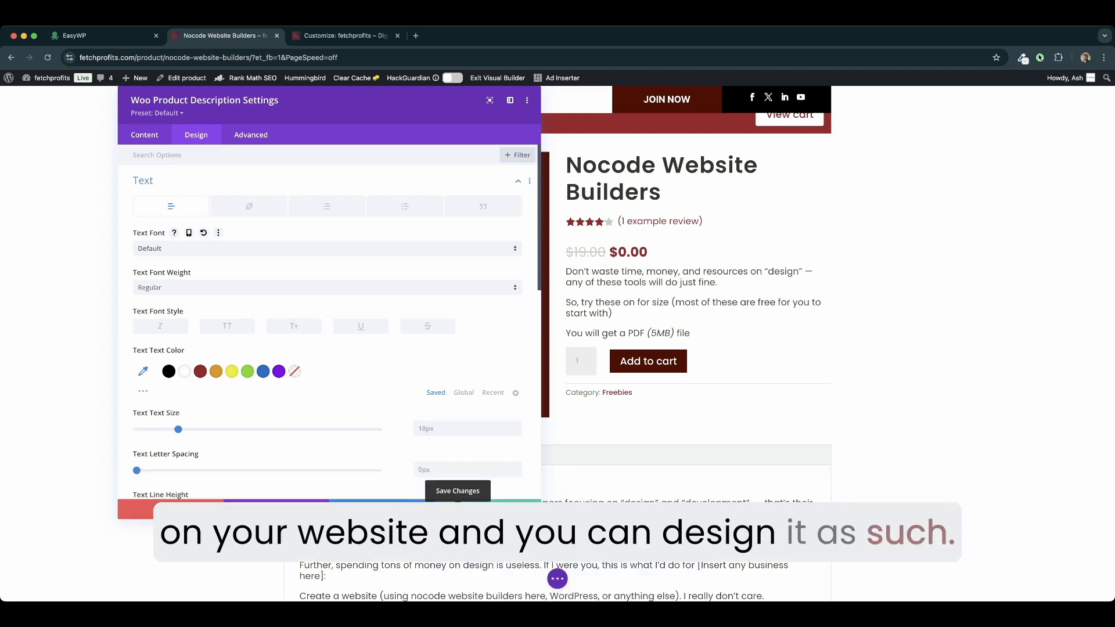
left_click(457, 510)
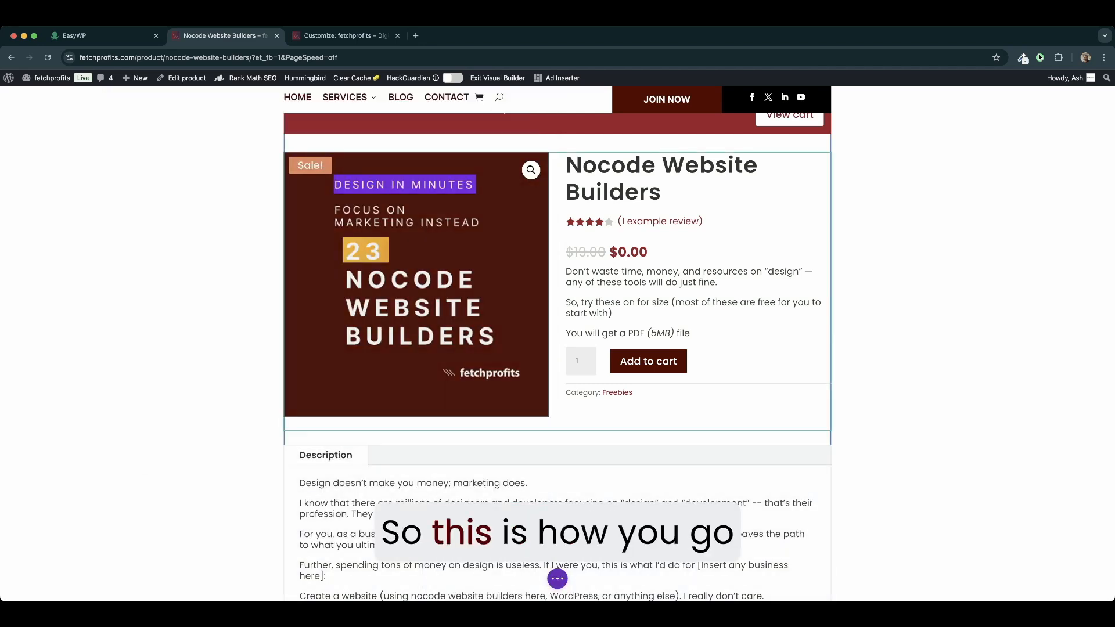
scroll(457, 510, "down", 2)
scroll(557, 349, "down", 8)
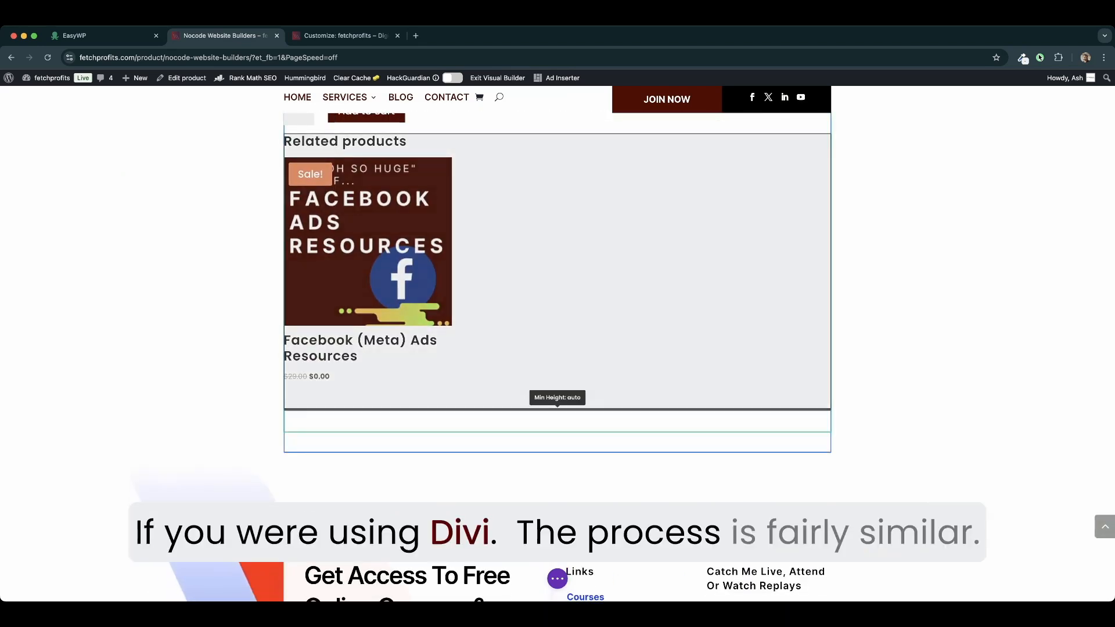
scroll(558, 409, "up", 1)
scroll(558, 348, "up", 3)
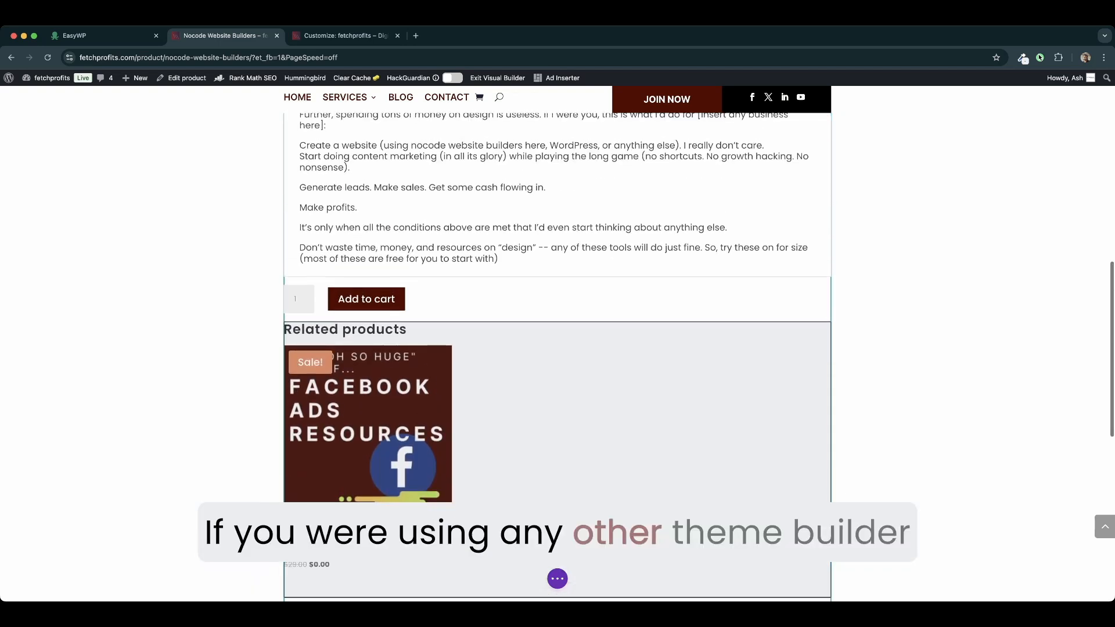
scroll(557, 348, "up", 4)
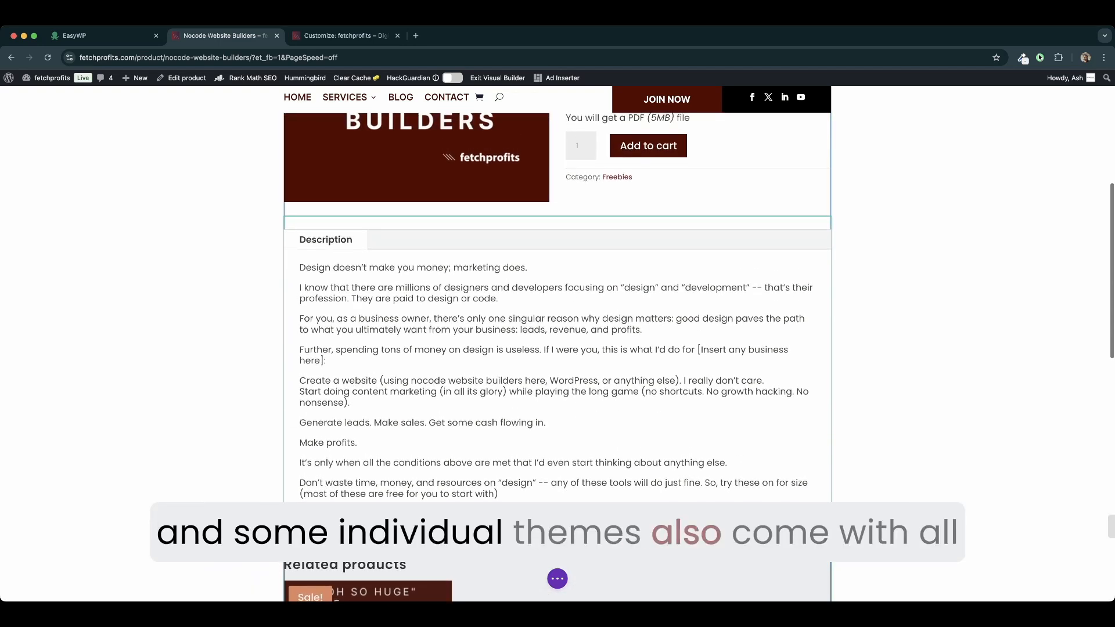
scroll(558, 348, "up", 3)
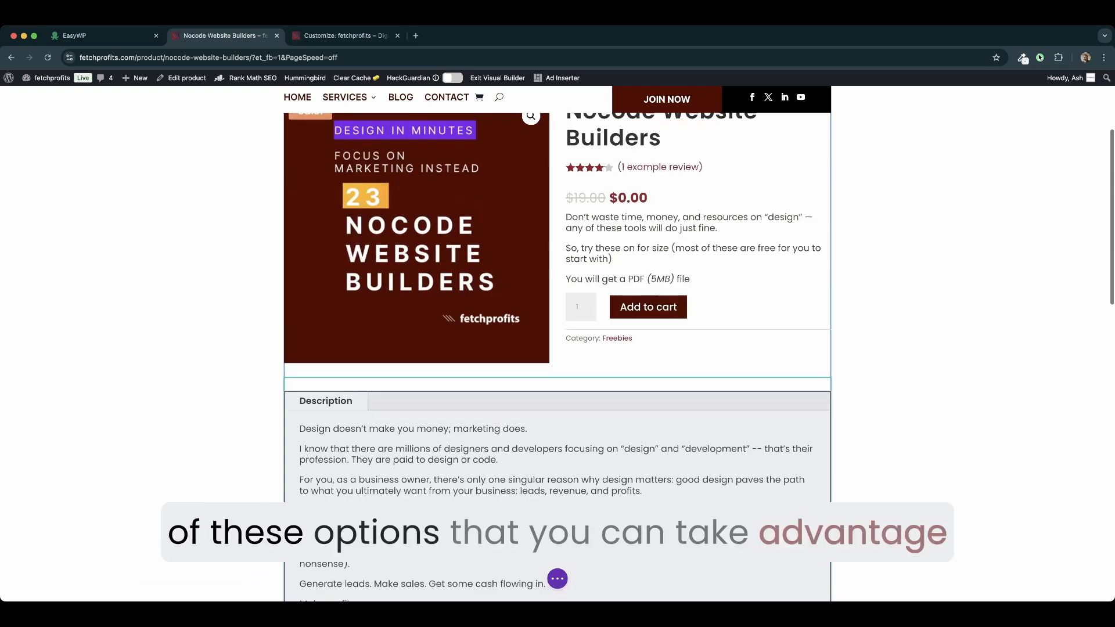